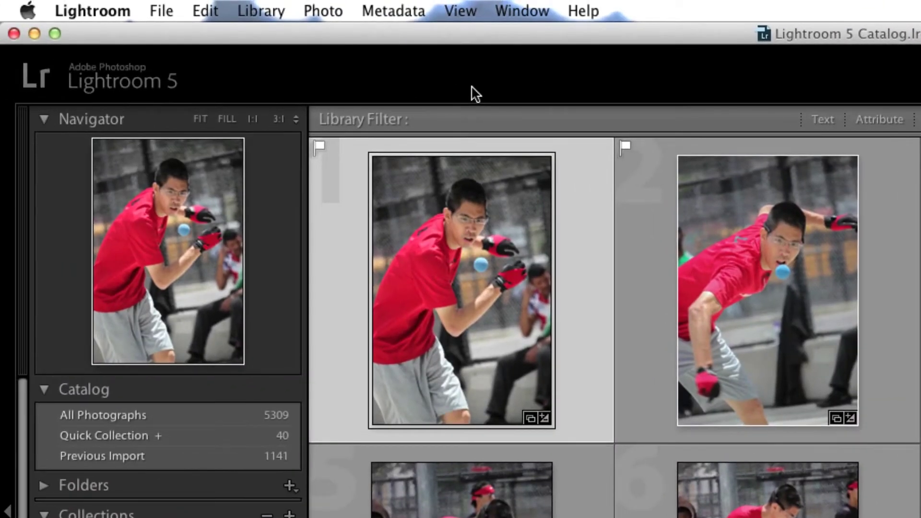
Step: Open Identity Plate Setup and enable a custom styled-text identity plate
left_click(107, 12)
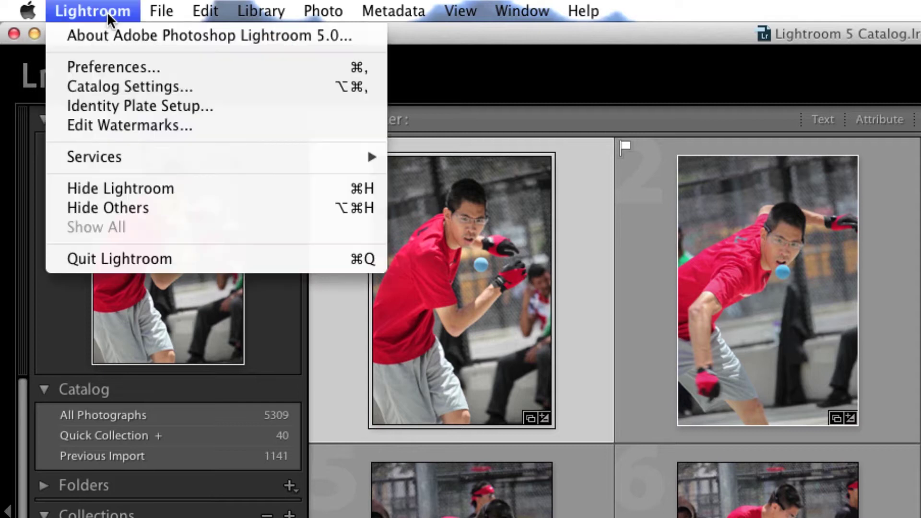
left_click(228, 108)
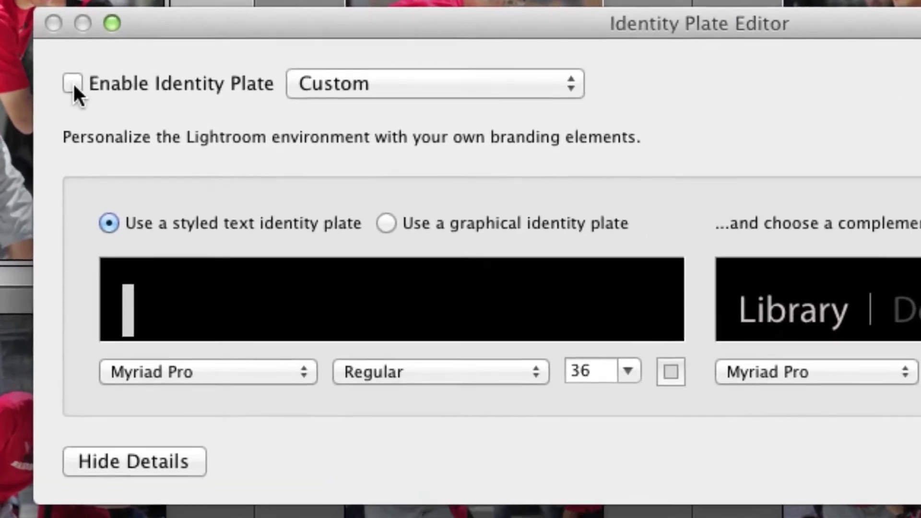
left_click(73, 84)
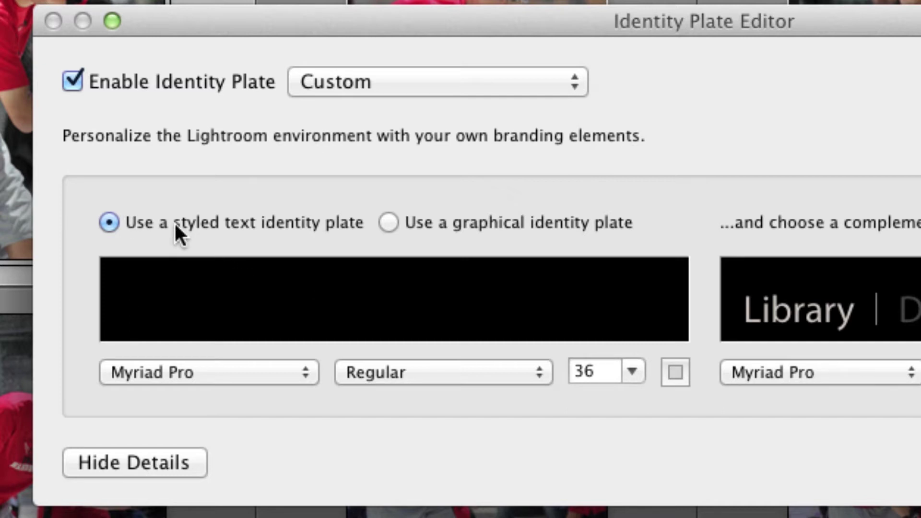
Step: Replace the plate text 'My Photo Studio' with 'Super Dope Fotos'
type("My Photo Studio")
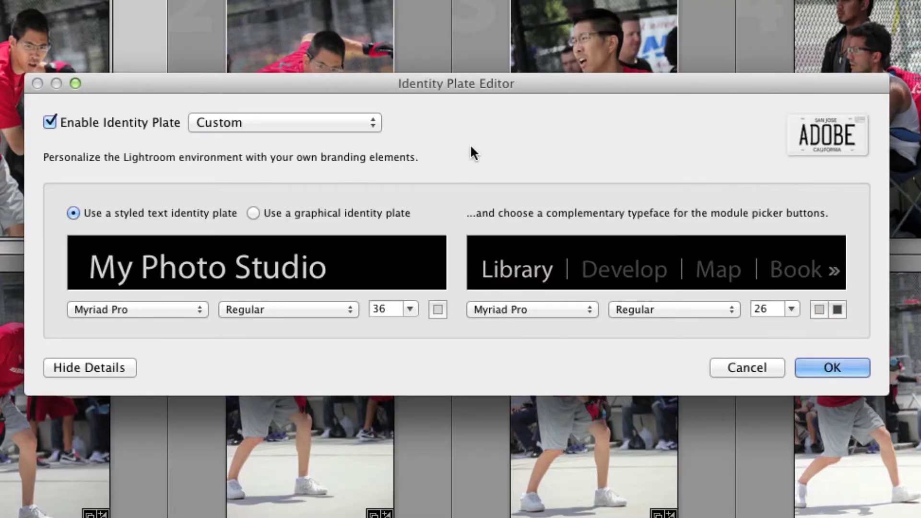
left_click_drag(370, 245, 83, 262)
type("Sup")
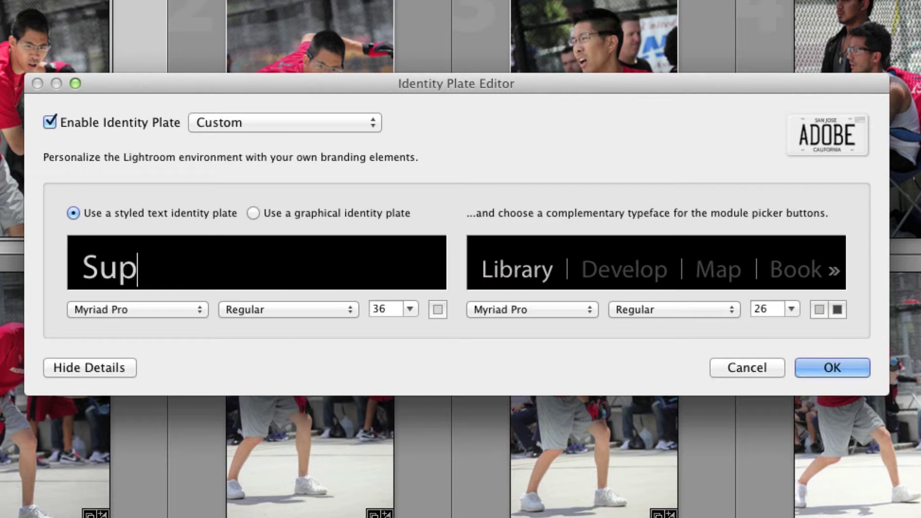
type("er Dope Fotos")
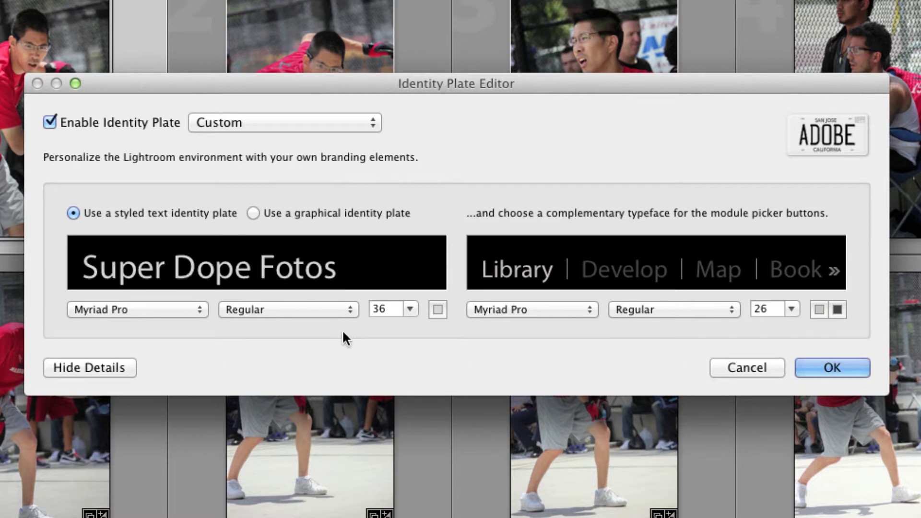
left_click_drag(342, 277, 99, 301)
Step: Set the plate text to the 28 Days Later font at size 43
left_click(167, 309)
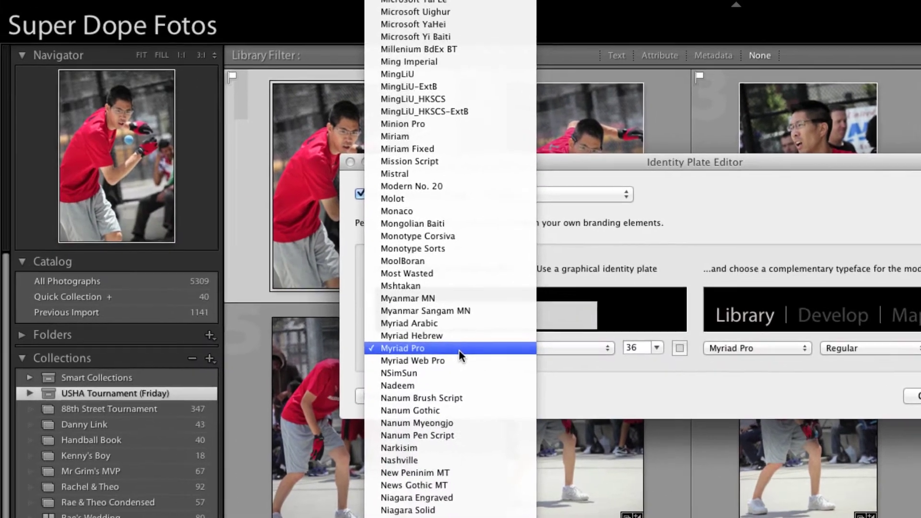
scroll(459, 350, "up", 15)
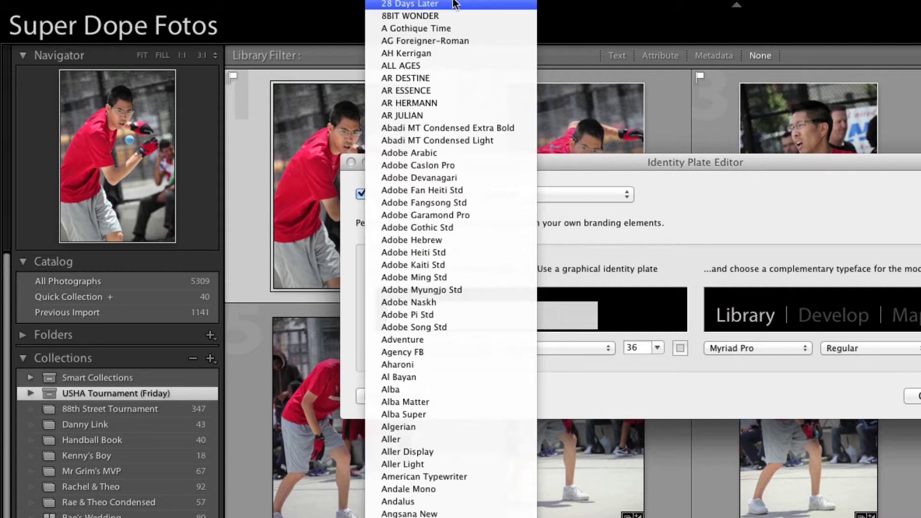
left_click(455, 4)
left_click_drag(587, 300, 339, 307)
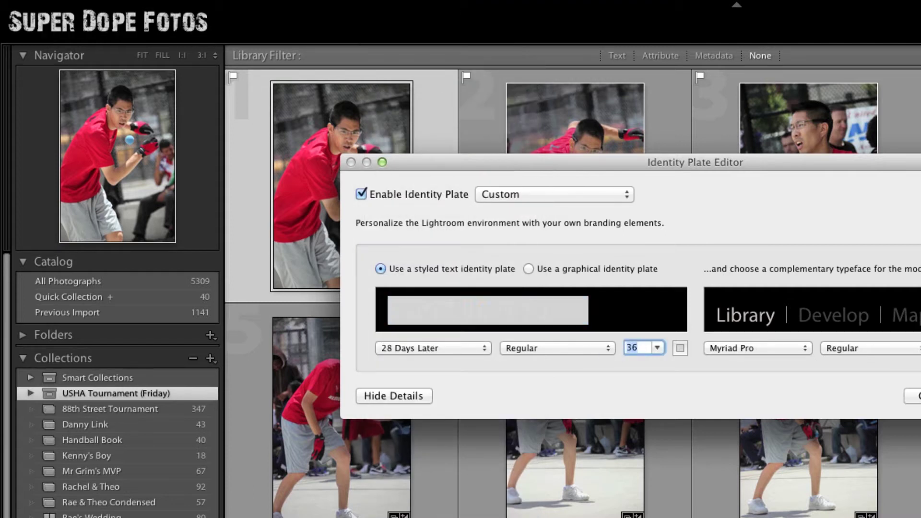
type("43")
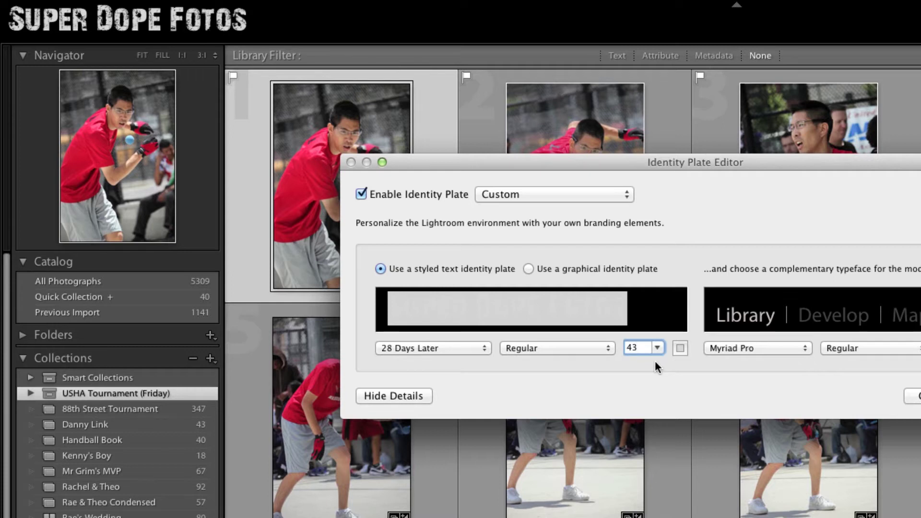
left_click(648, 317)
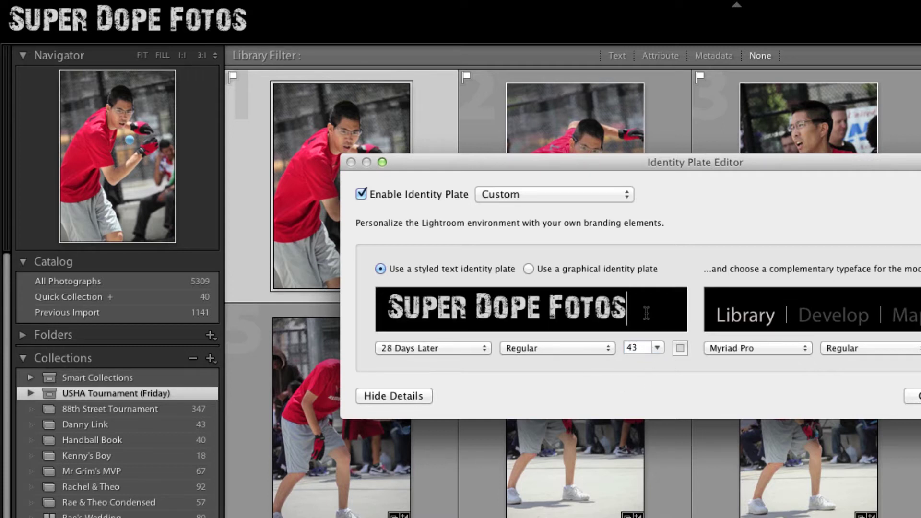
Step: Colour the Super Dope Fotos plate text gold
left_click_drag(646, 313, 330, 295)
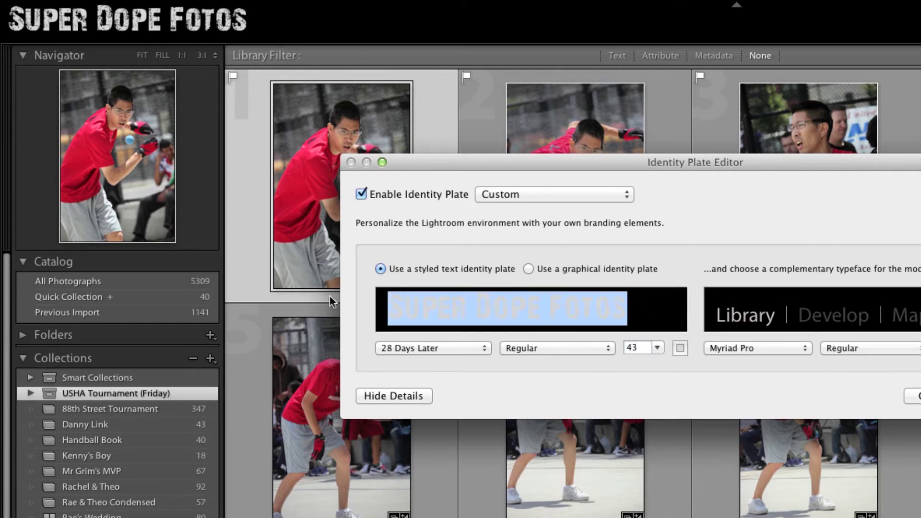
left_click(680, 349)
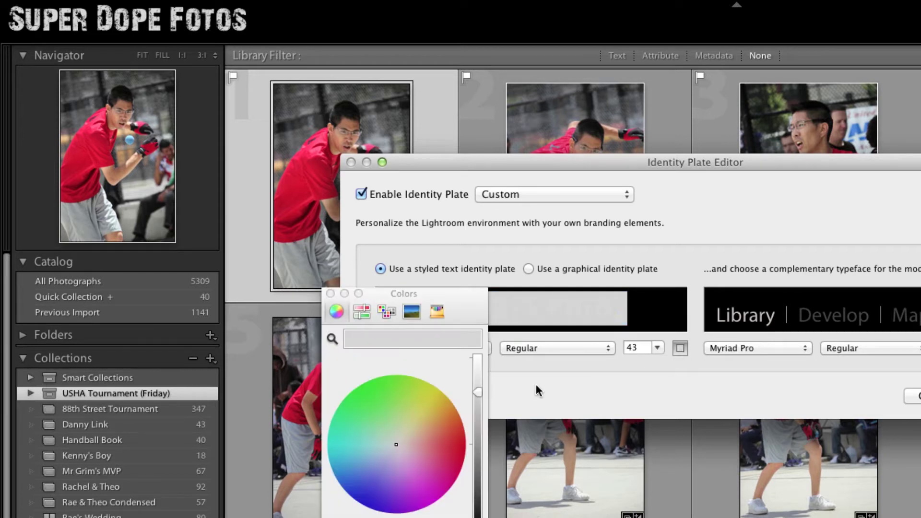
left_click_drag(431, 403, 438, 408)
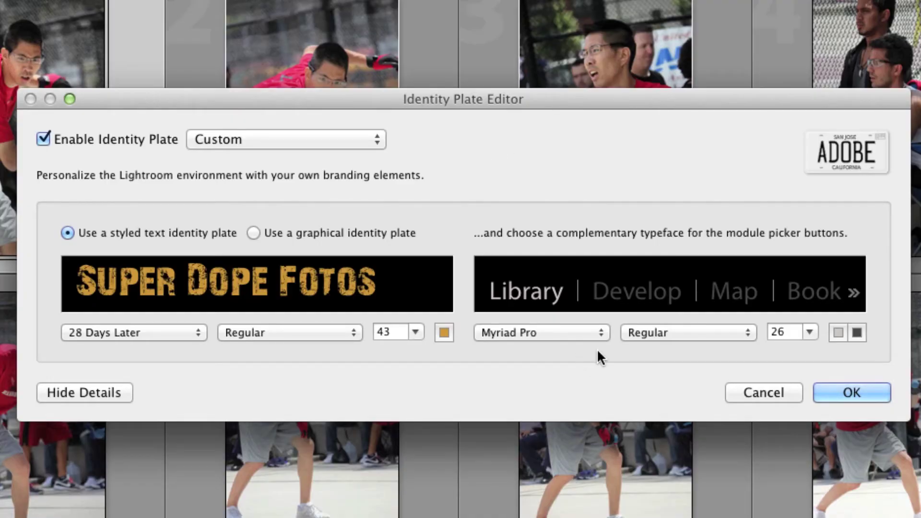
Step: Set the module picker font to 28 Days Later at size 27
left_click(597, 333)
scroll(596, 334, "up", 15)
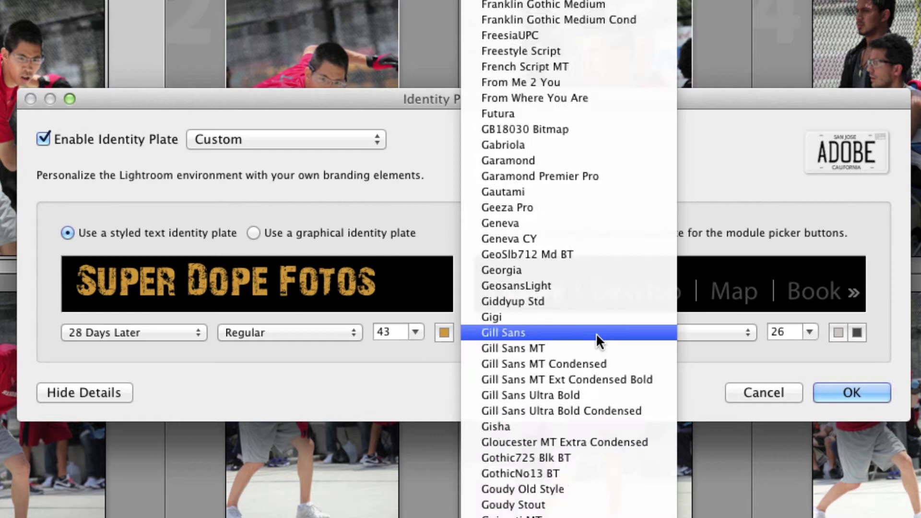
scroll(596, 333, "up", 10)
left_click(509, 5)
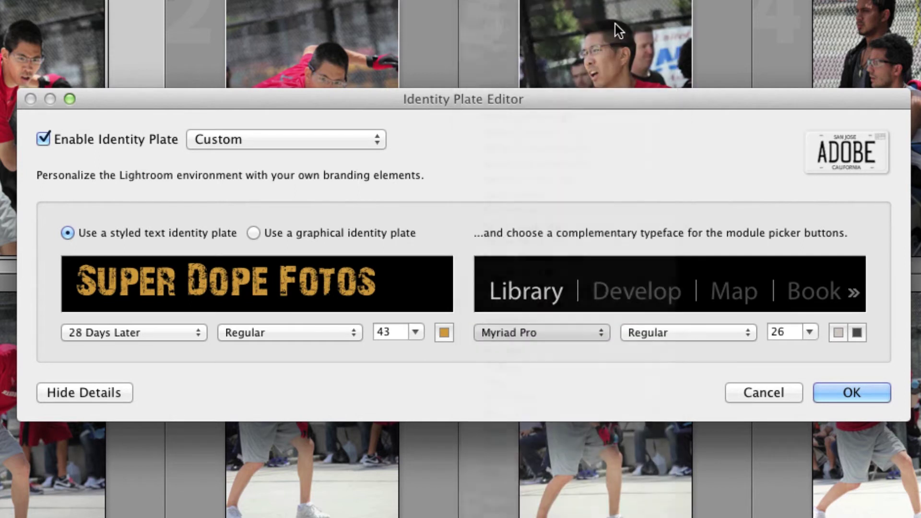
double_click(790, 327)
type("27")
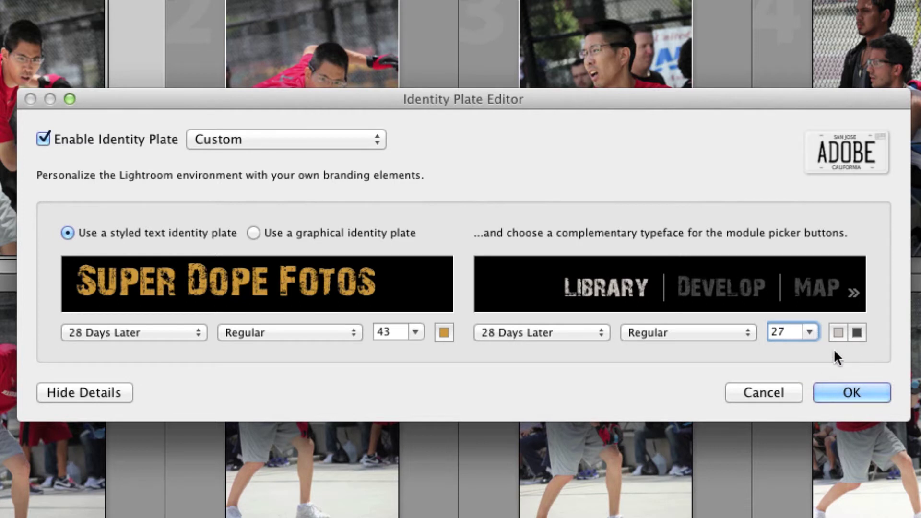
Step: Make the active module name a slightly darkened gold
left_click(835, 333)
left_click(136, 404)
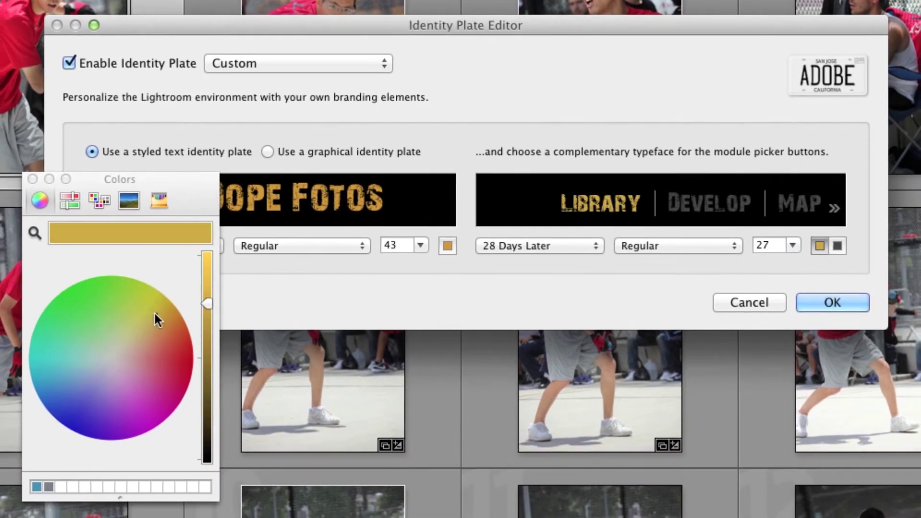
left_click_drag(209, 297, 209, 305)
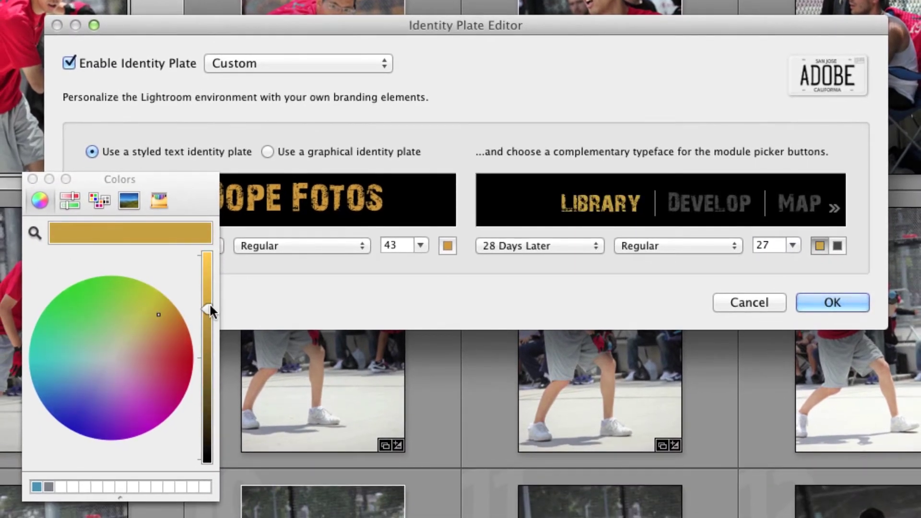
Step: Make the dimmed module names a brightened dark olive-brown
left_click(33, 179)
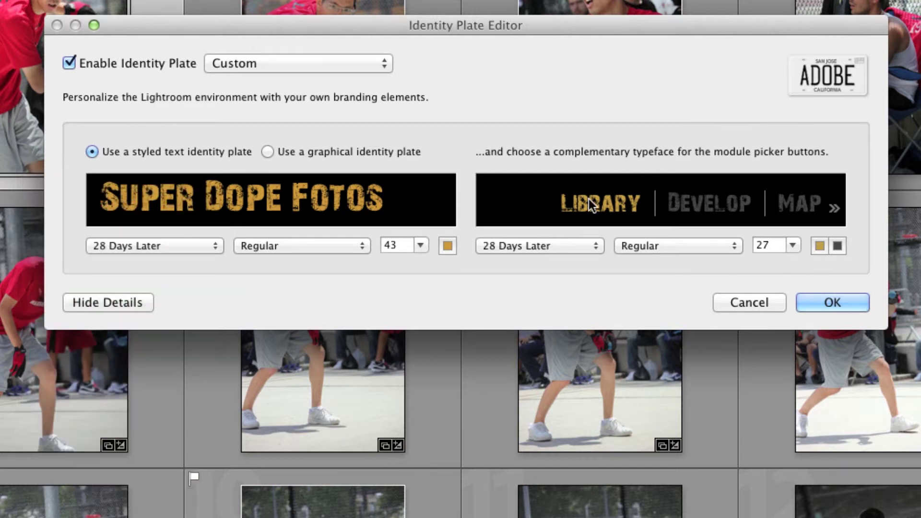
left_click(838, 245)
left_click(156, 318)
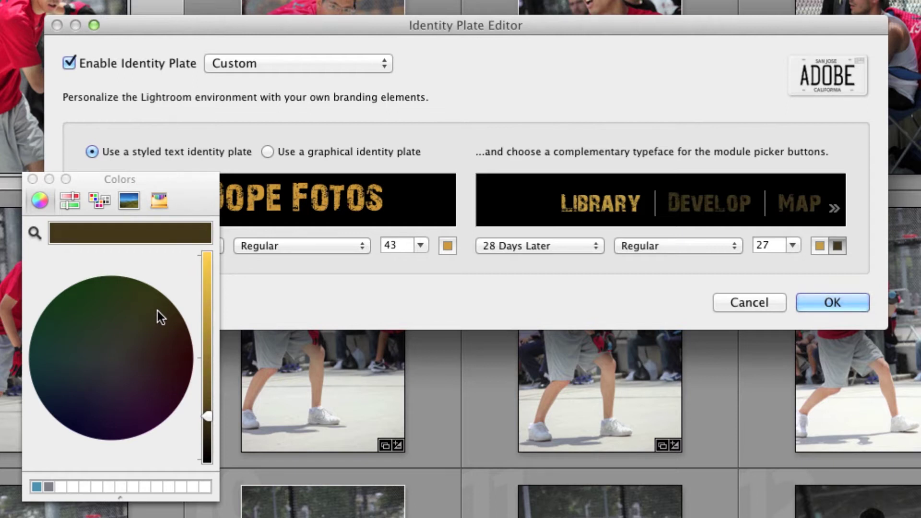
left_click(206, 351)
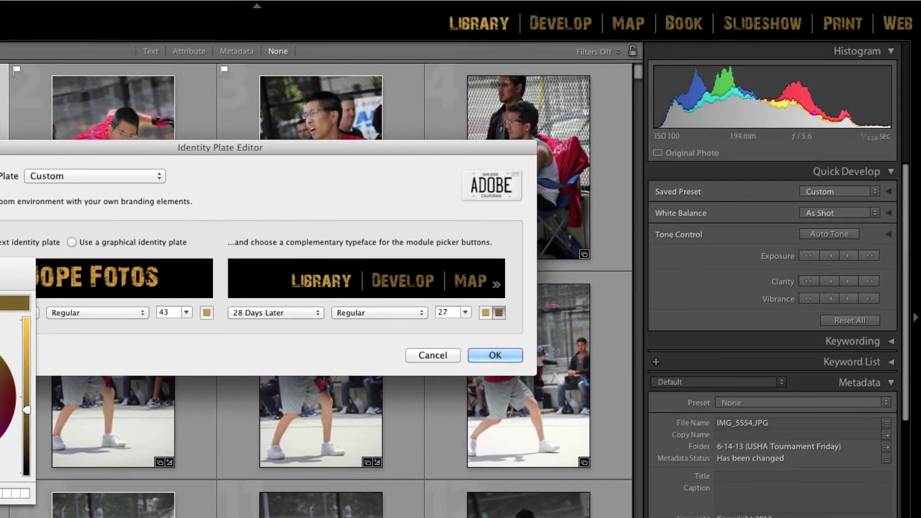
left_click(48, 290)
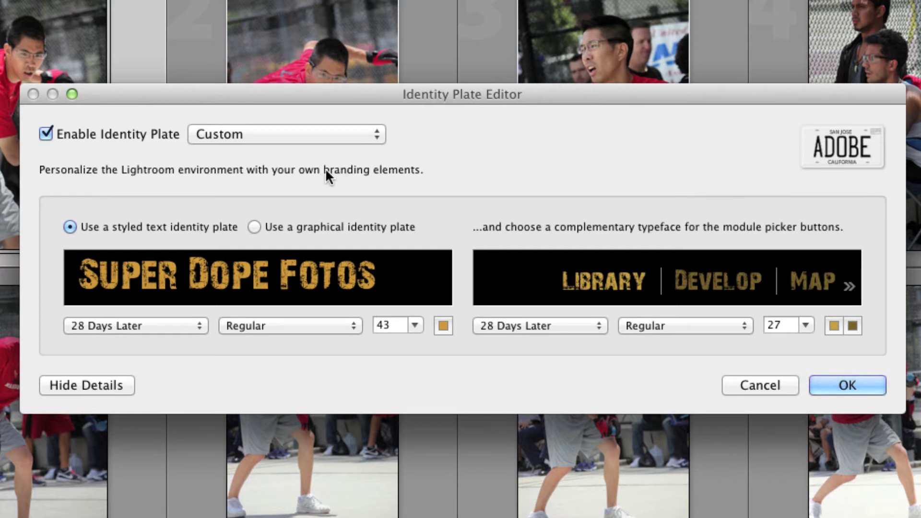
Step: Save the current identity plate as the preset 'Super Dope Fotos'
left_click(295, 134)
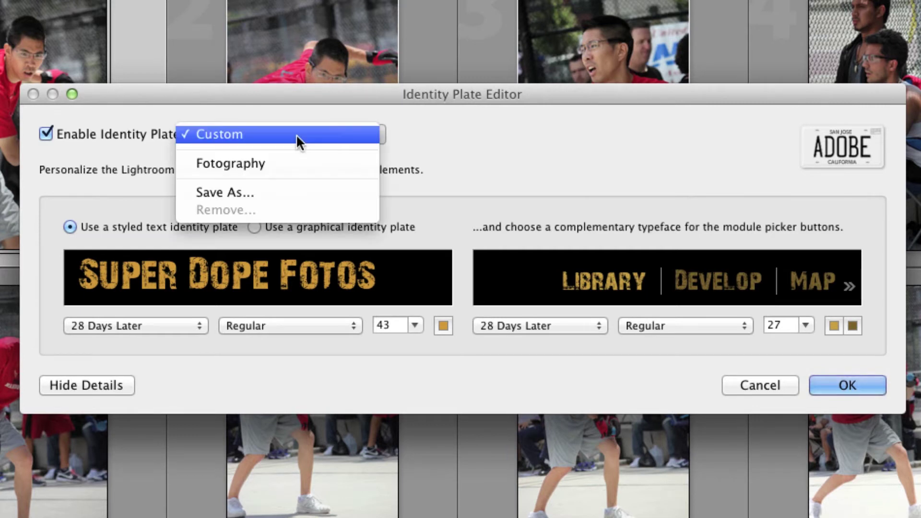
left_click(289, 184)
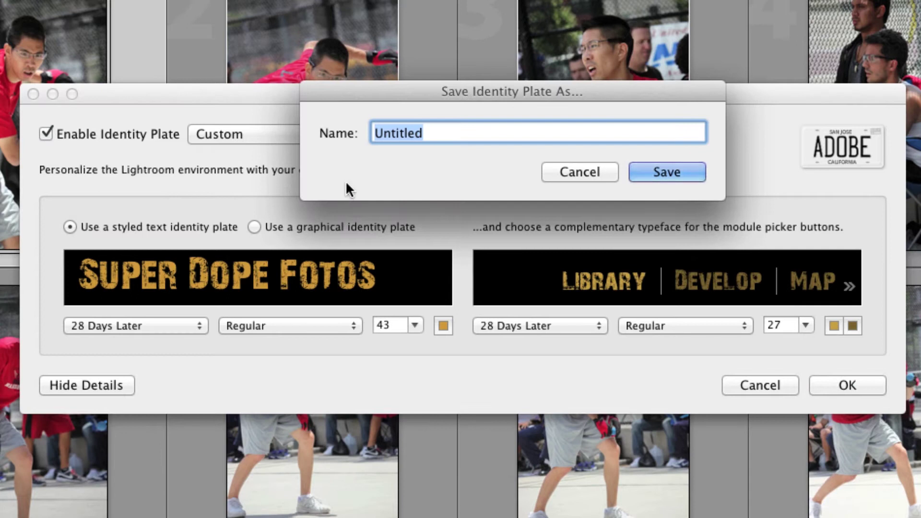
type("Super Dope Fotos")
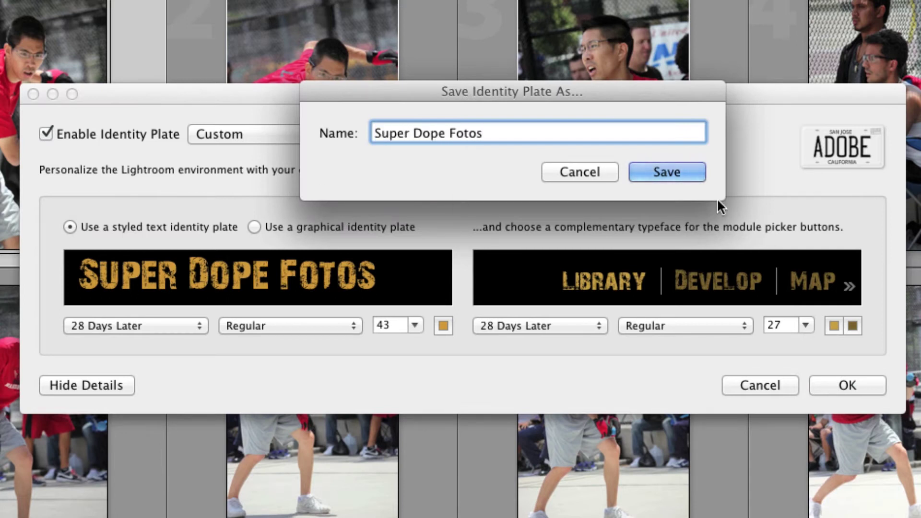
left_click(643, 166)
Step: Compare the Fotography and Super Dope Fotos presets, ending on Fotography
left_click(283, 135)
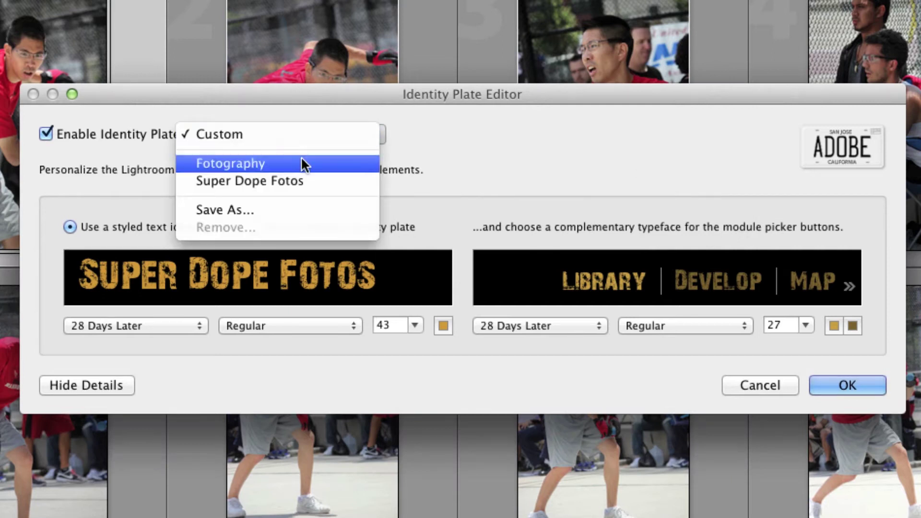
left_click(325, 168)
left_click(325, 134)
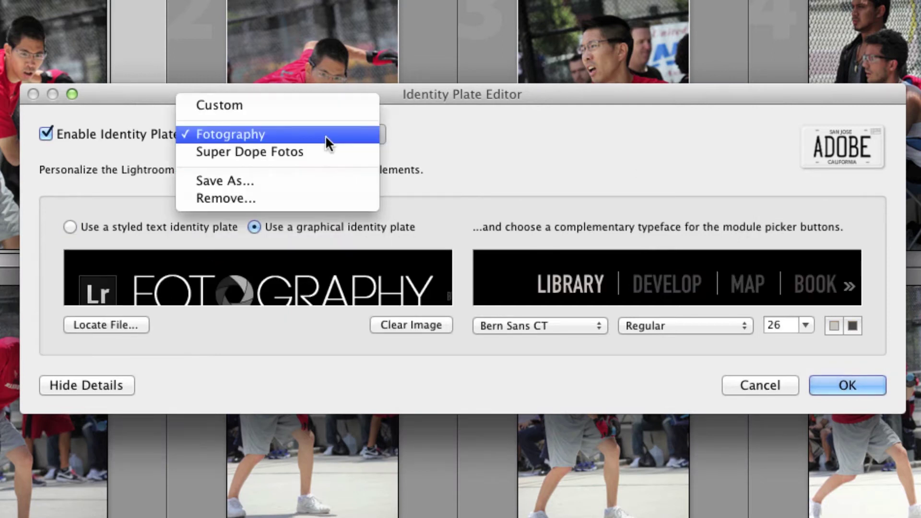
left_click(324, 150)
left_click(325, 135)
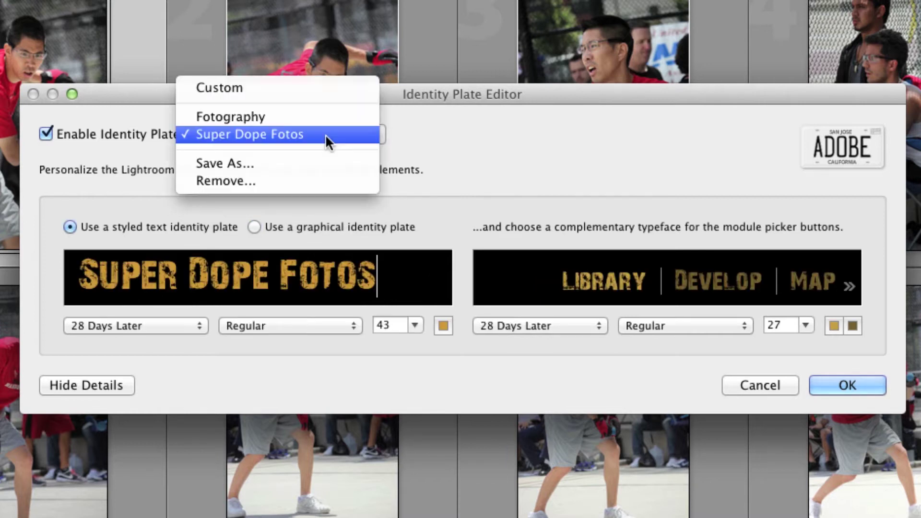
left_click(330, 120)
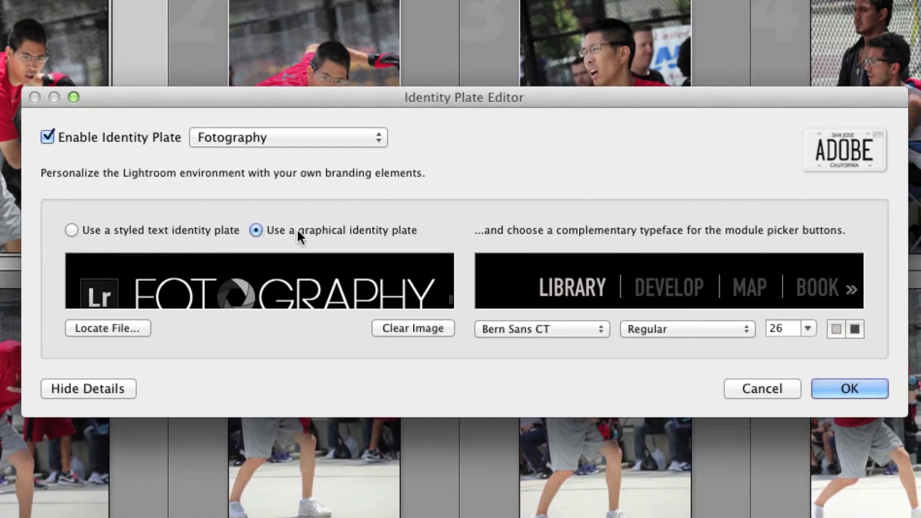
Step: Load Logo(FOTO2).png from the Fotography folder as the graphical plate image
left_click(130, 329)
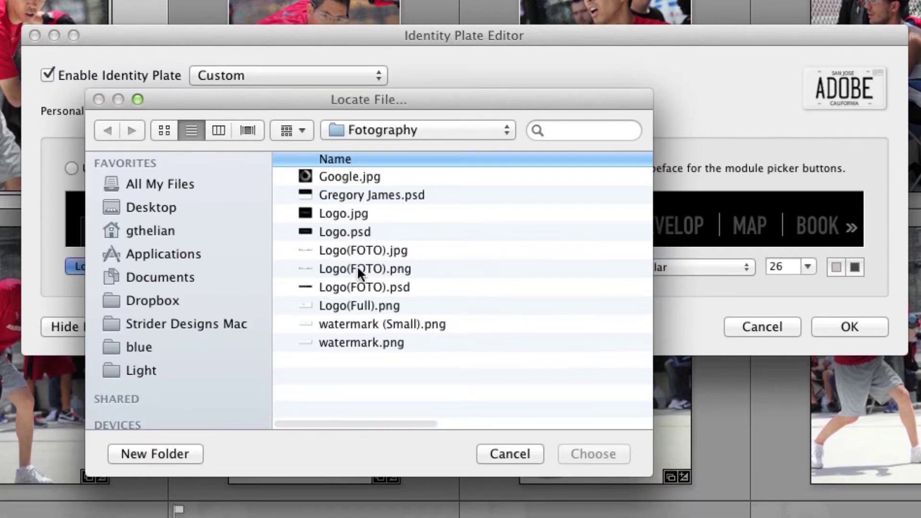
left_click(398, 272)
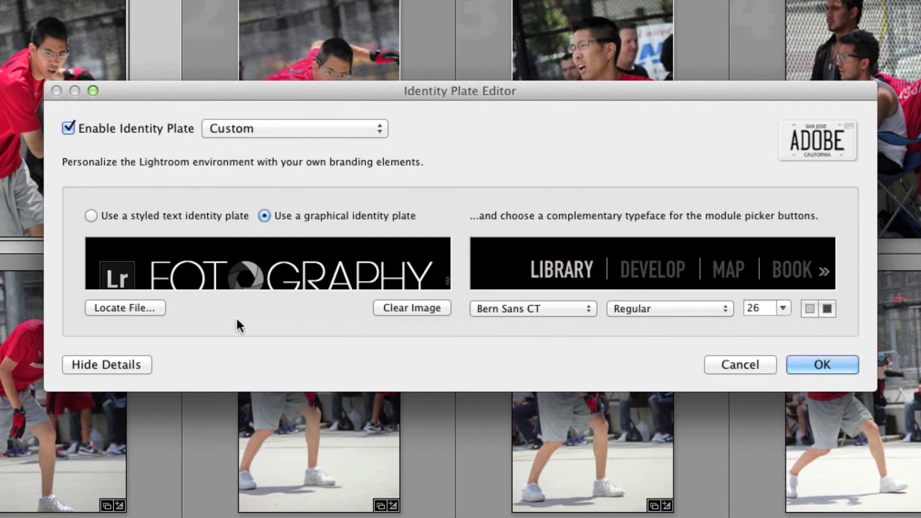
left_click(145, 311)
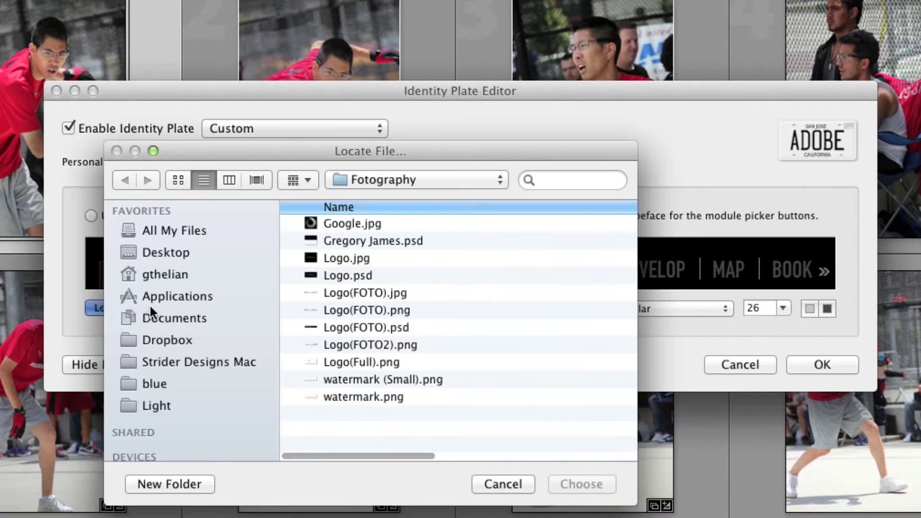
left_click(412, 379)
left_click(407, 346)
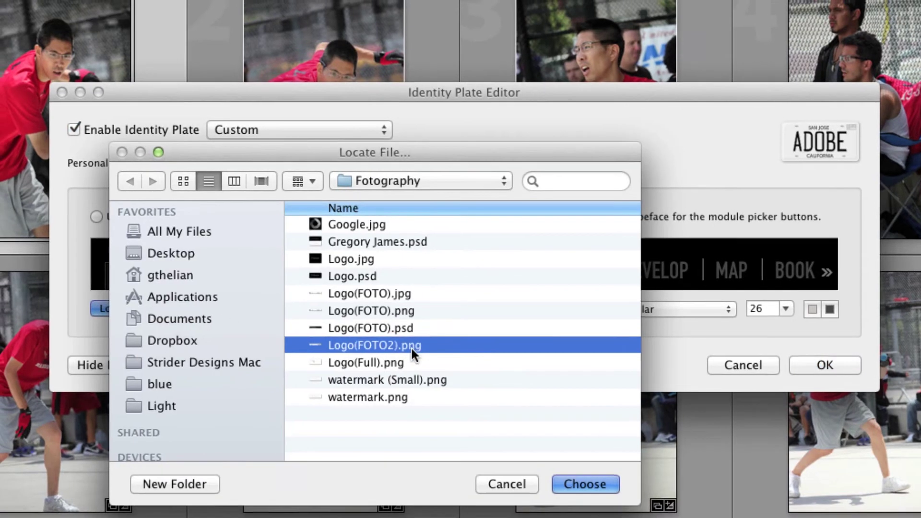
double_click(411, 346)
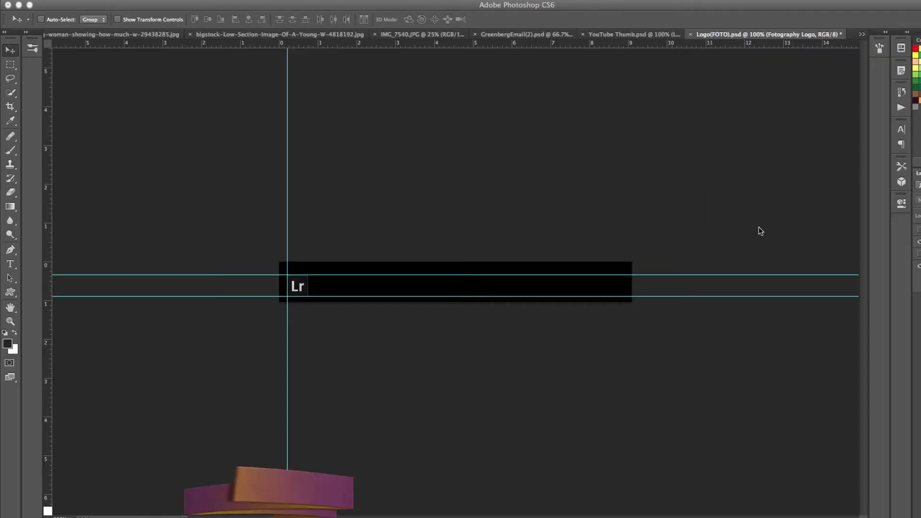
Step: Free-transform the FOTOGRAPHY logo layer down to 8.972 × 1.028 inches
left_click(917, 256)
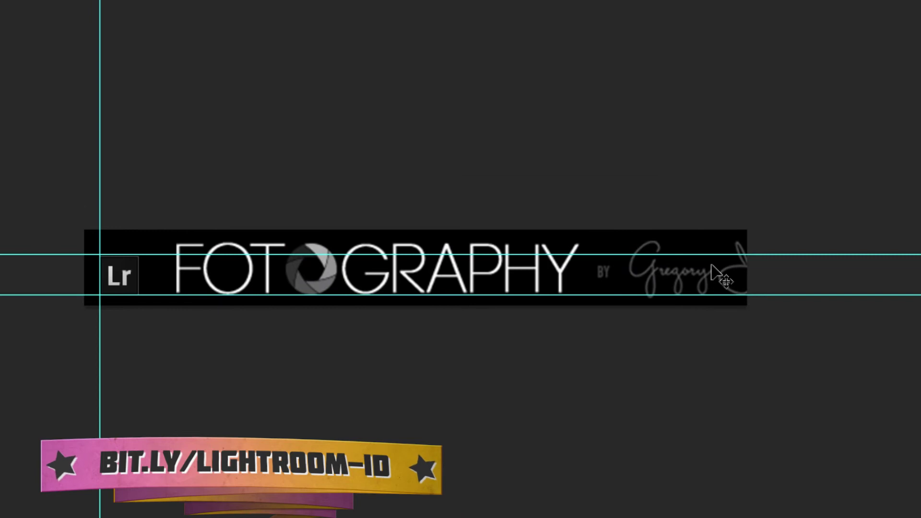
key("ctrl+t")
left_click_drag(920, 210, 742, 231)
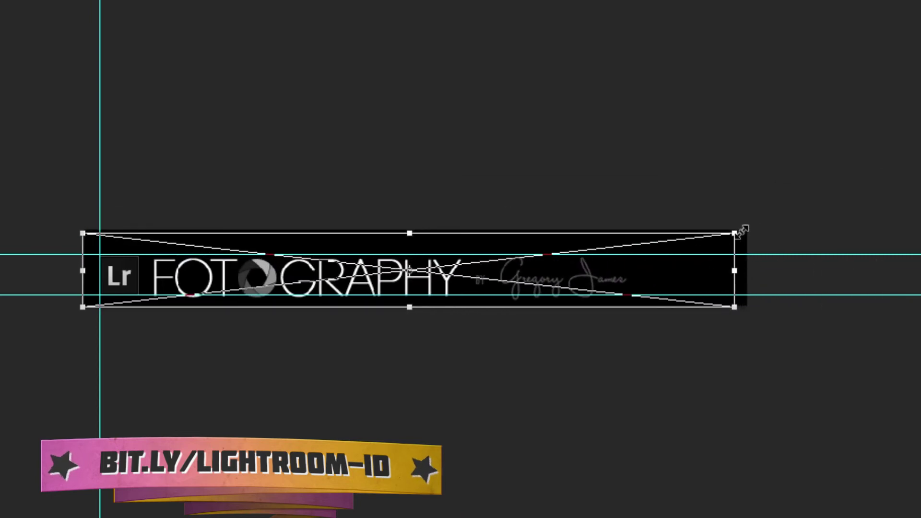
key("Return")
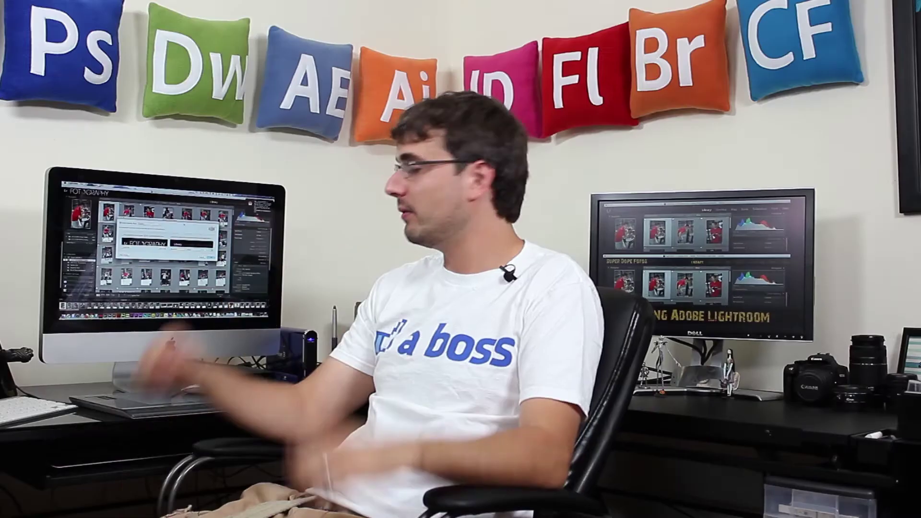